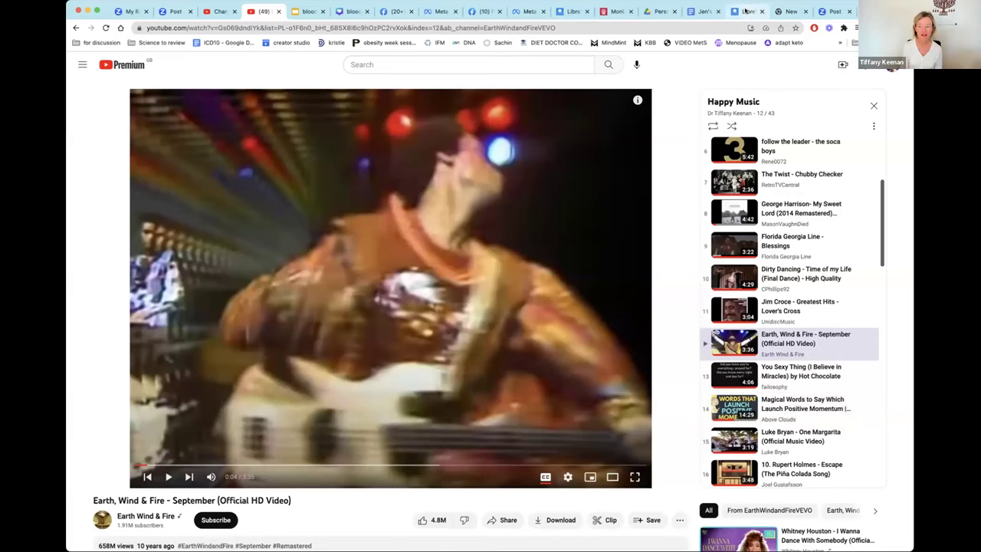
Switch from the YouTube video to the open LibreView login tab.
{"action": "left_click", "coordinate": [745, 11]}
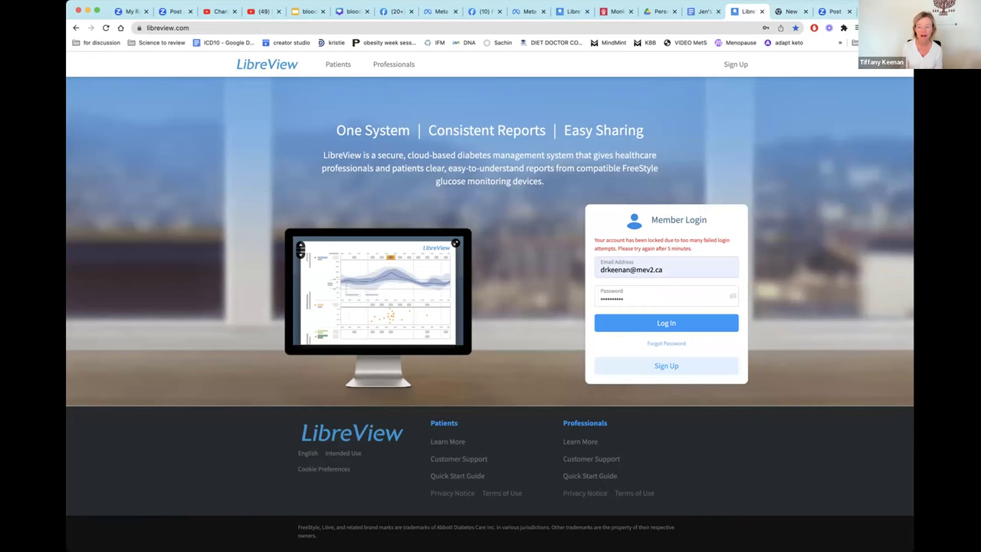
Load libreview.com in a new browser tab.
{"action": "key", "text": "super+t"}
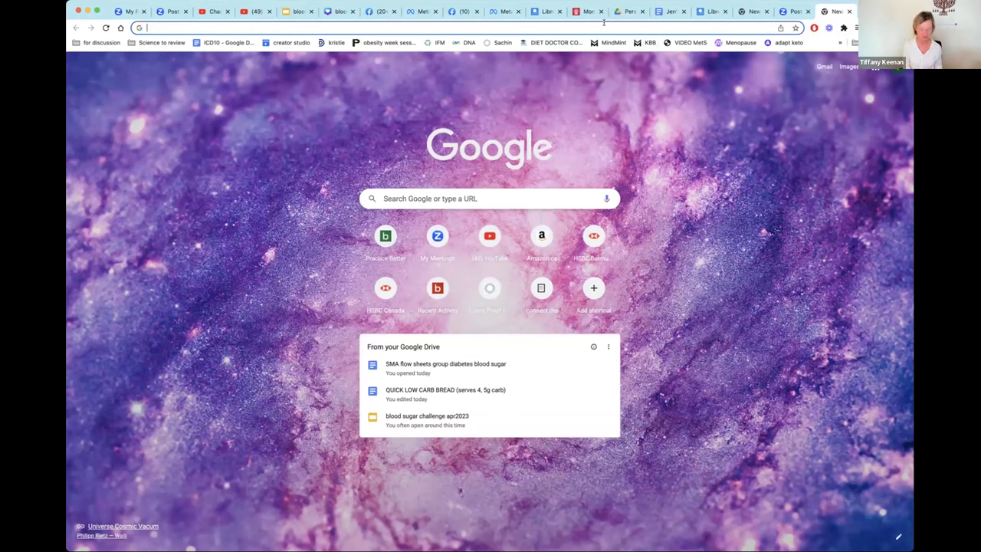
{"action": "type", "text": "libre"}
{"action": "key", "text": "Return"}
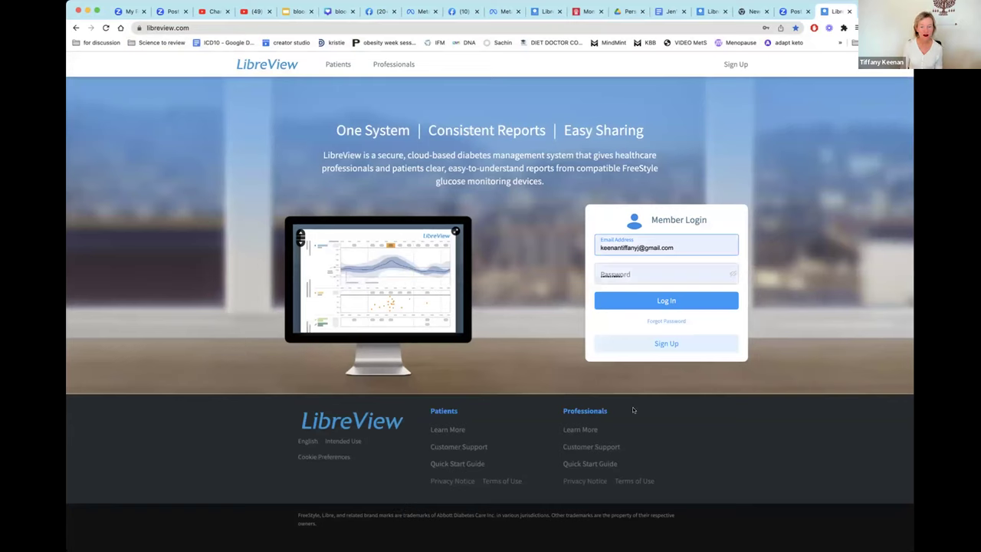
Log in with a different saved hotmail address and its password.
{"action": "double_click", "coordinate": [688, 246]}
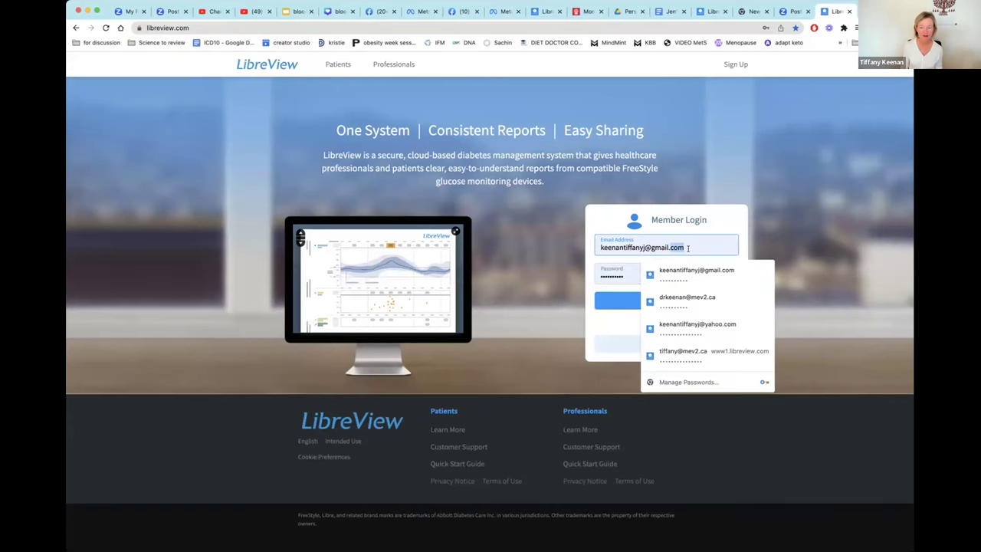
{"action": "left_click", "coordinate": [688, 247]}
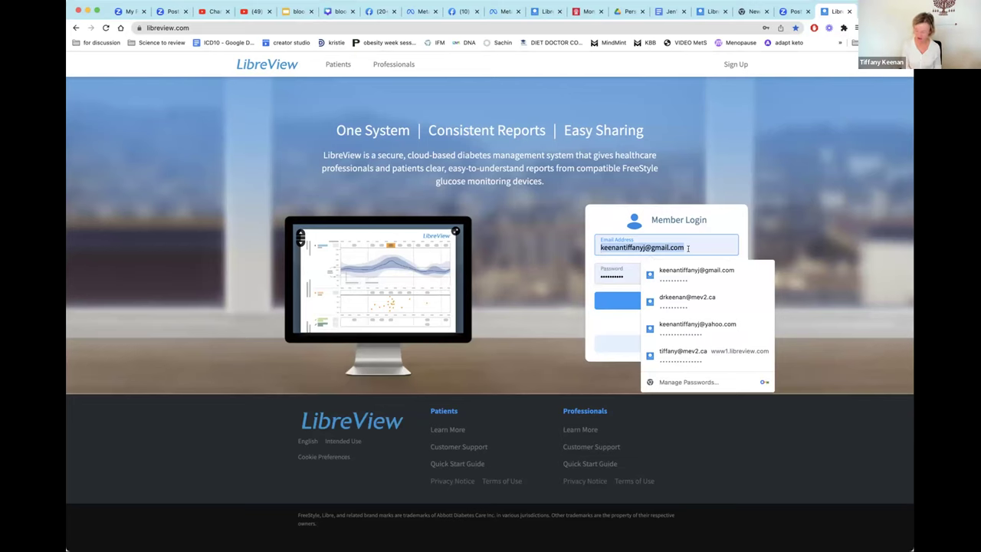
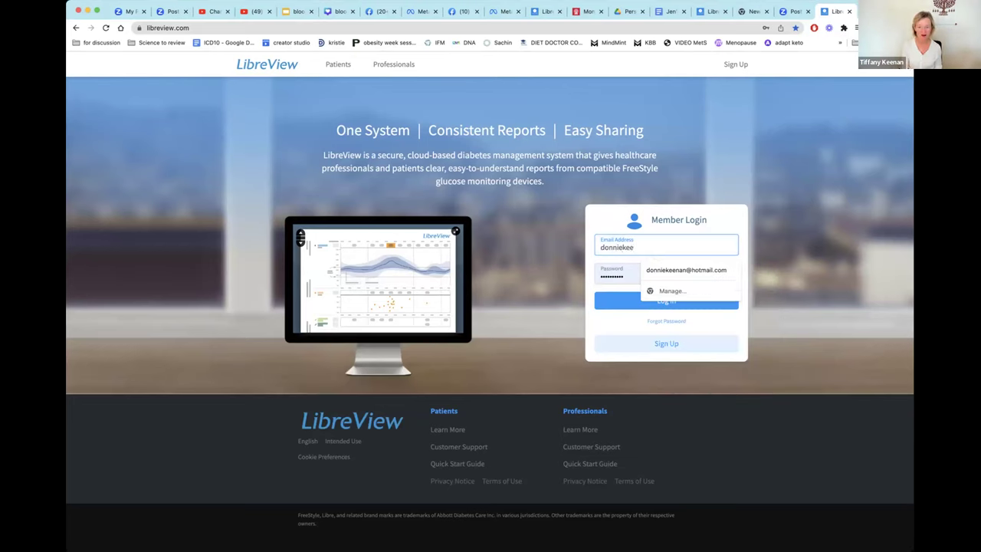
{"action": "left_click", "coordinate": [686, 270]}
{"action": "left_click", "coordinate": [648, 274]}
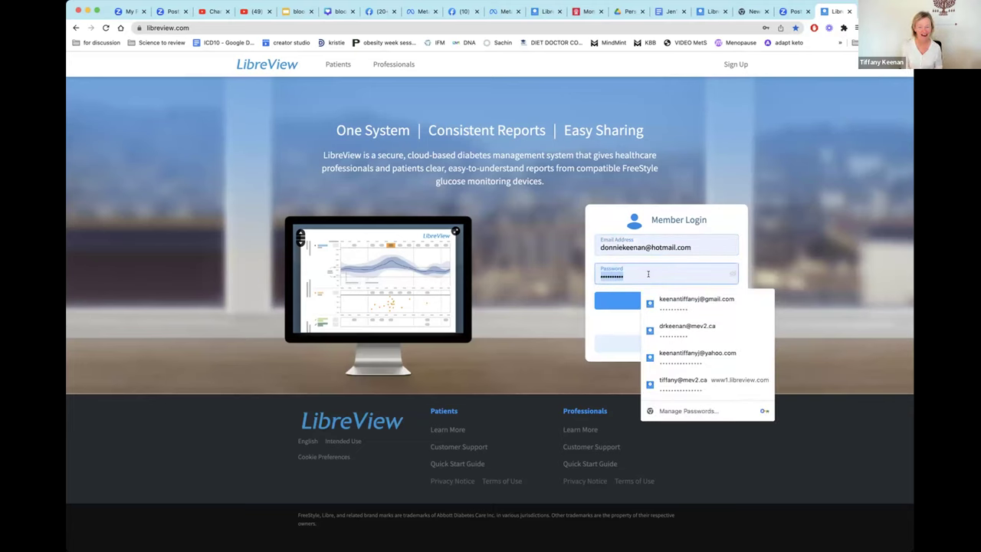
{"action": "type", "text": "**********"}
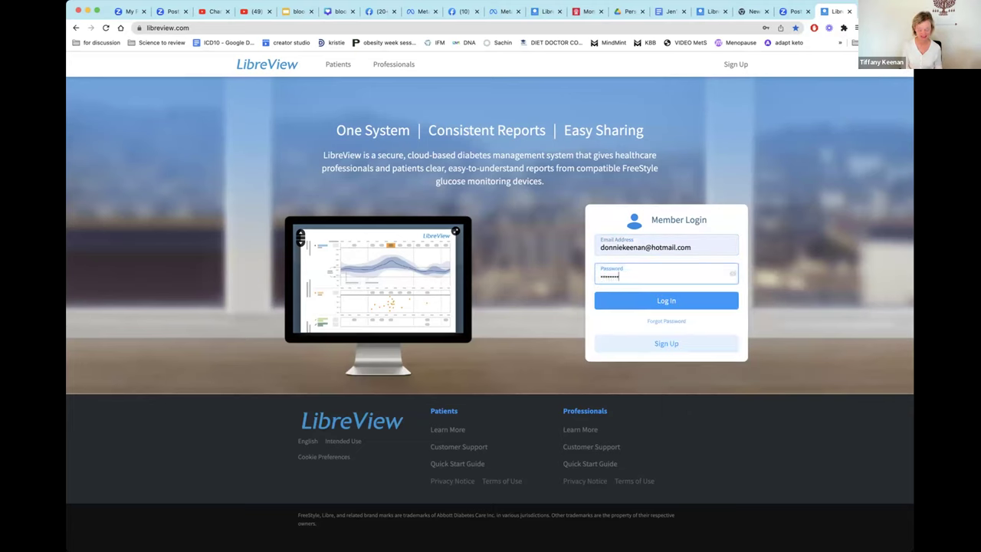
{"action": "type", "text": "****"}
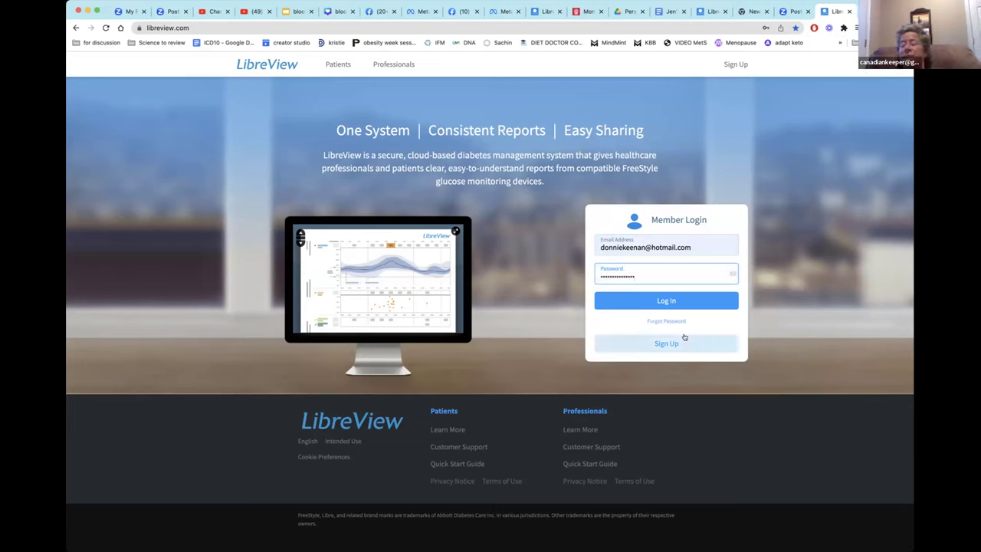
{"action": "left_click", "coordinate": [666, 302]}
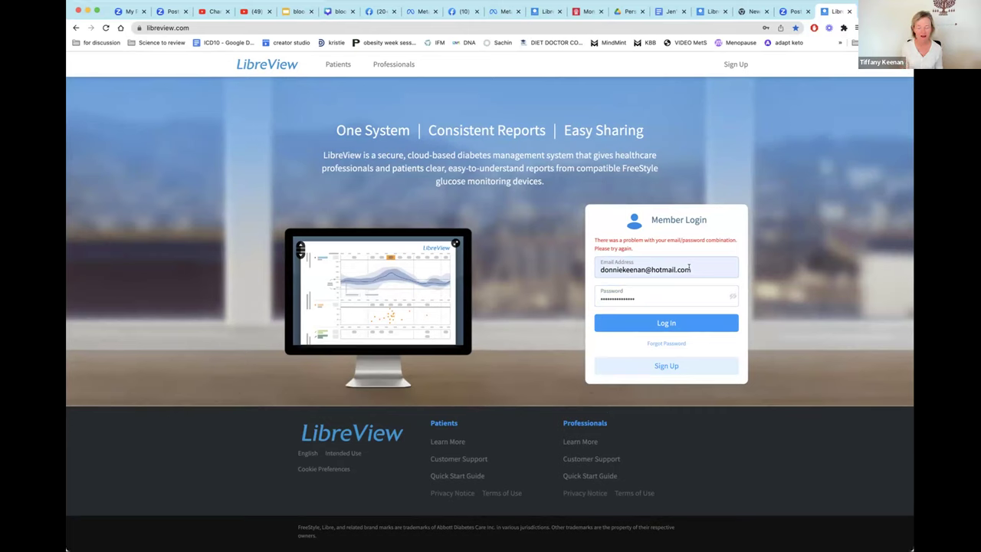
Retry logging in with another hotmail address, then go to the Sign Up page.
{"action": "triple_click", "coordinate": [689, 266]}
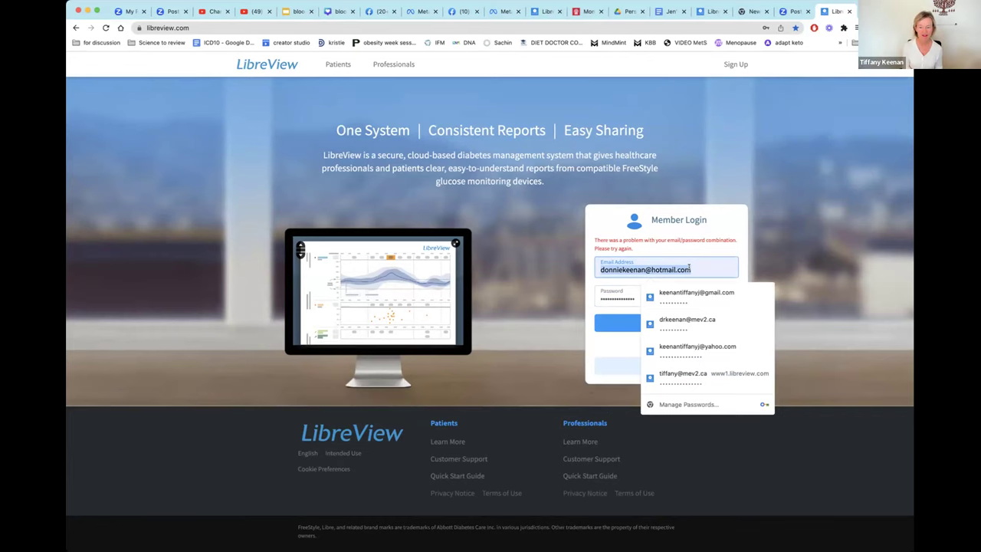
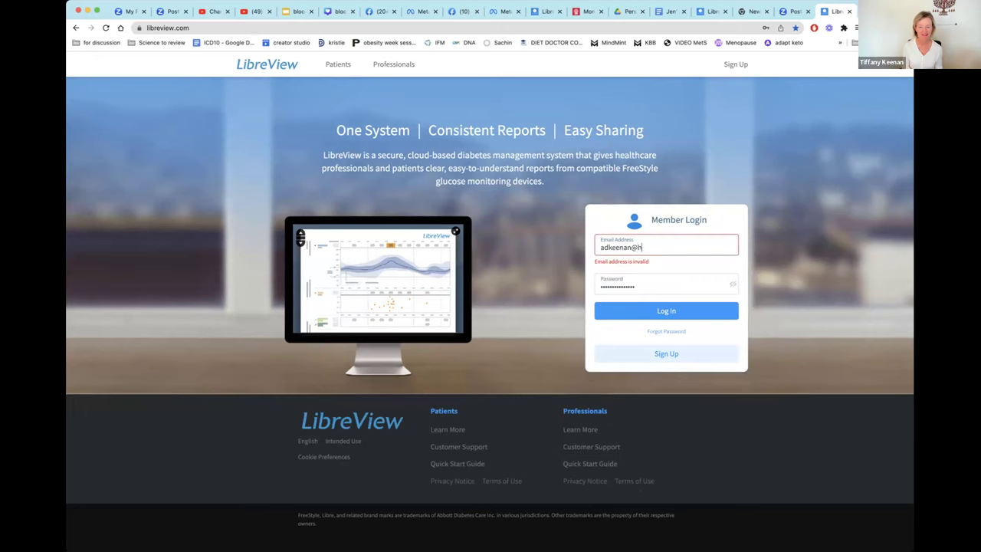
{"action": "key", "text": "Tab"}
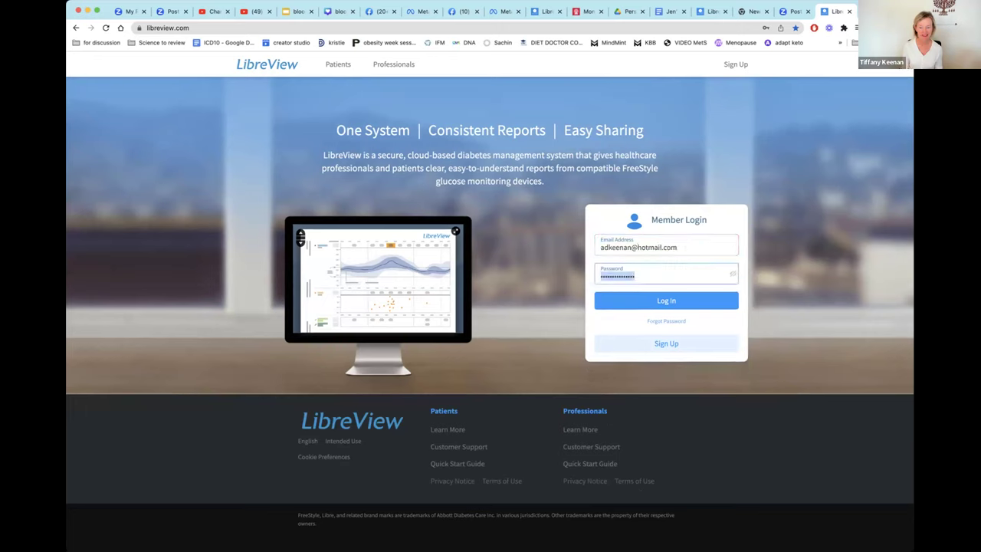
{"action": "left_click", "coordinate": [669, 299]}
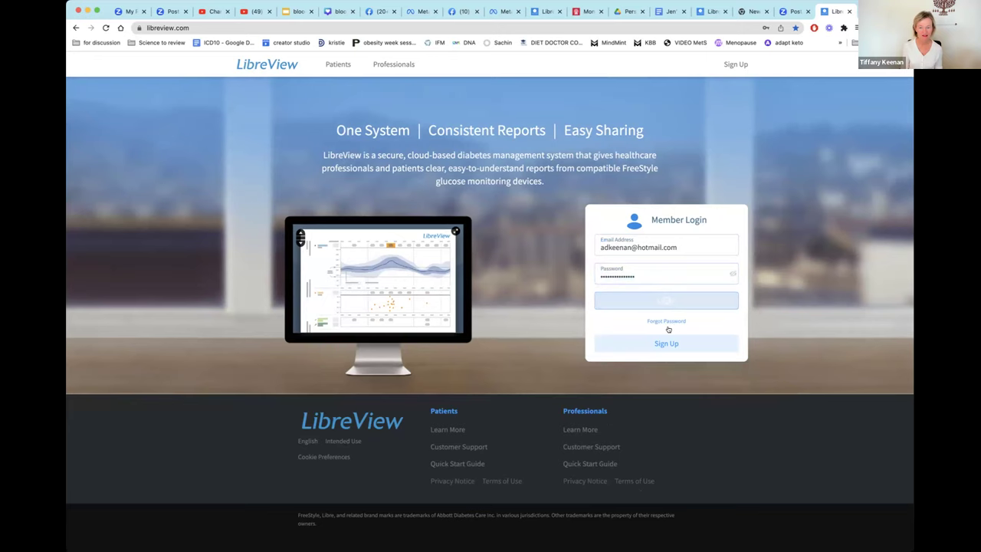
{"action": "left_click", "coordinate": [666, 366]}
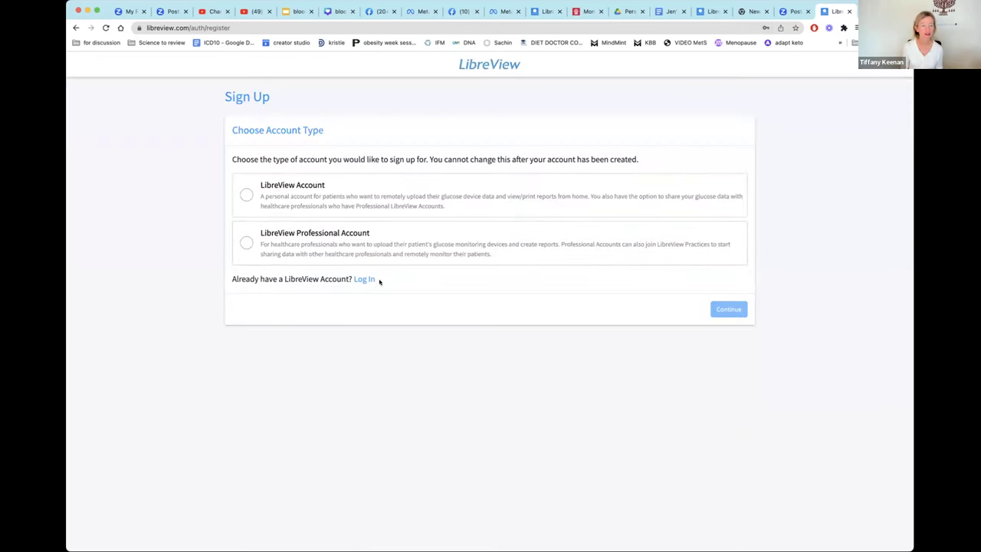
Return to the LibreView home page and reopen the Sign Up page.
{"action": "left_click", "coordinate": [76, 27]}
{"action": "left_click", "coordinate": [412, 29]}
{"action": "left_click", "coordinate": [413, 29]}
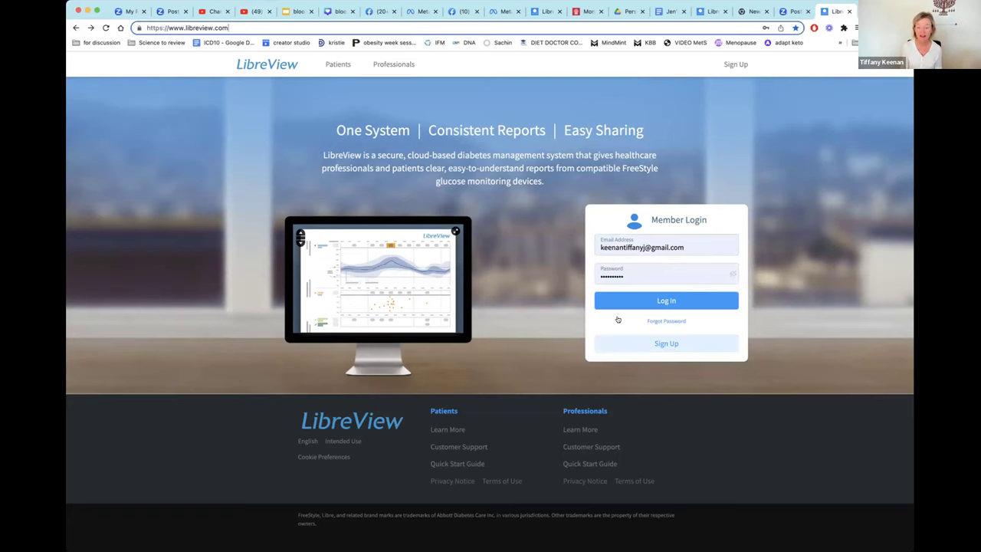
{"action": "left_click", "coordinate": [667, 343]}
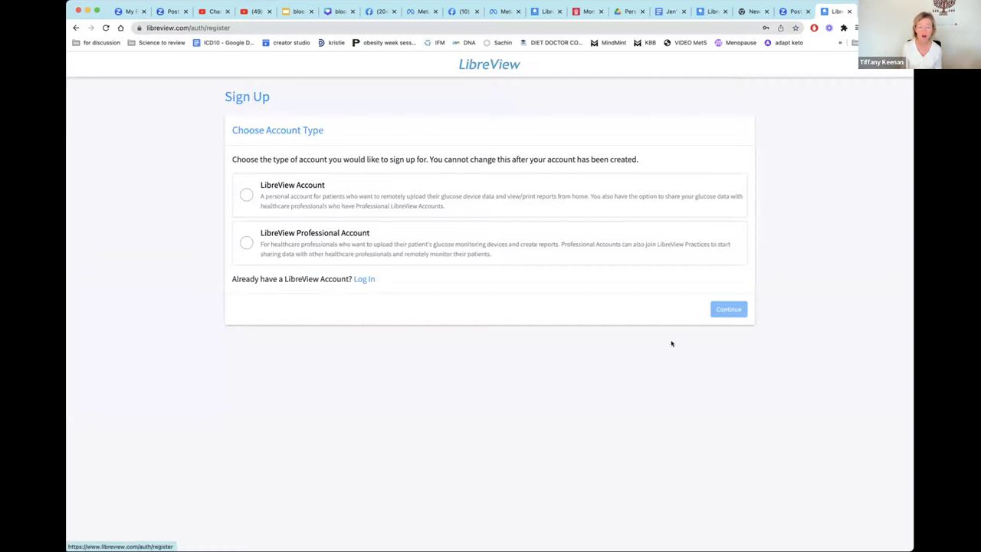
Choose the personal LibreView Account type and continue to patient setup.
{"action": "left_click", "coordinate": [287, 211]}
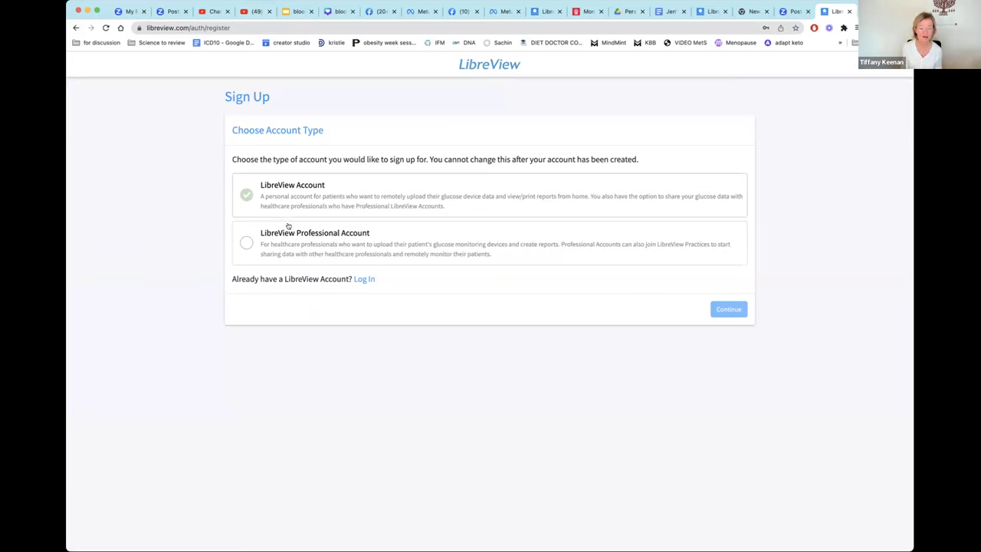
{"action": "left_click", "coordinate": [290, 231]}
{"action": "left_click", "coordinate": [309, 204]}
{"action": "left_click", "coordinate": [247, 196]}
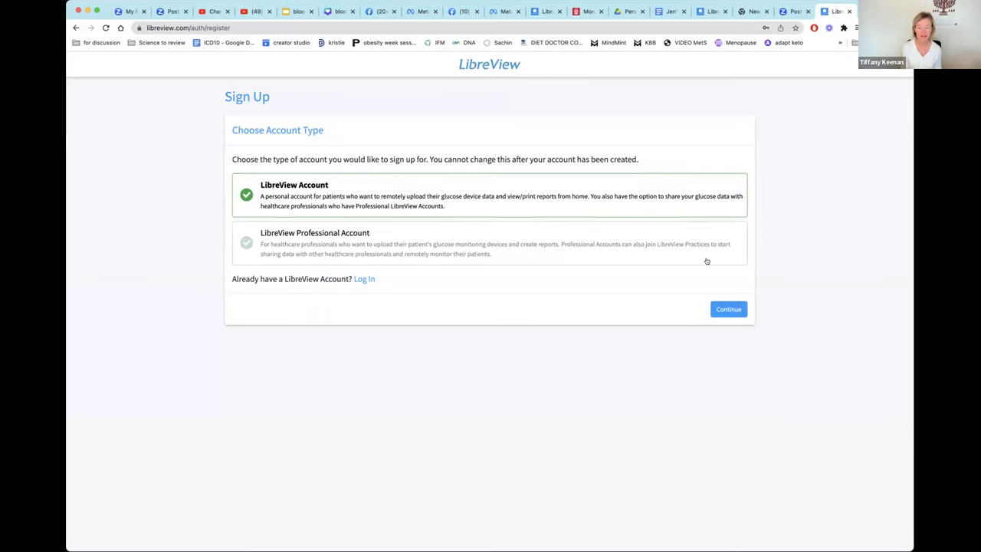
{"action": "left_click", "coordinate": [726, 309]}
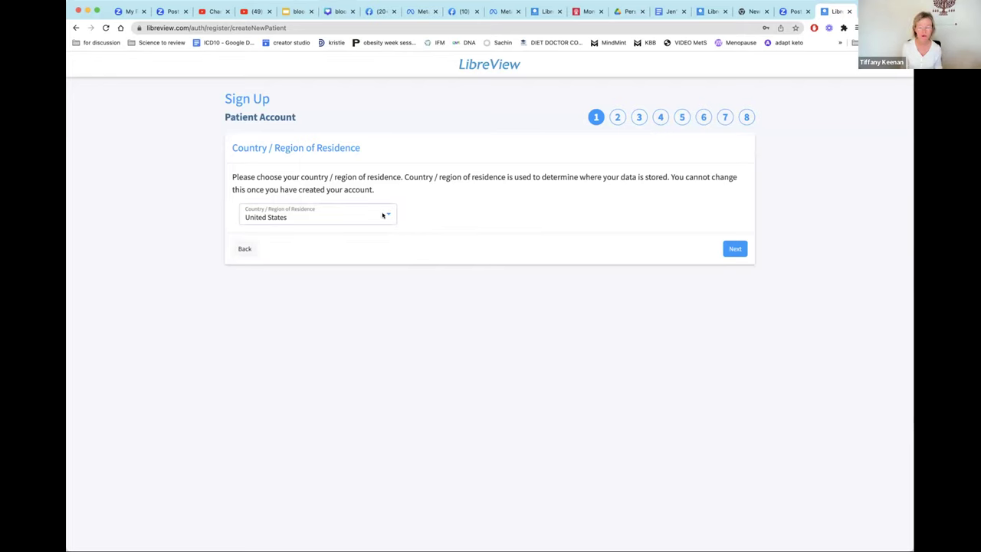
Keep United States as the country of residence and move to the terms.
{"action": "left_click", "coordinate": [383, 215]}
{"action": "scroll", "coordinate": [374, 103], "scroll_direction": "up", "scroll_amount": 10}
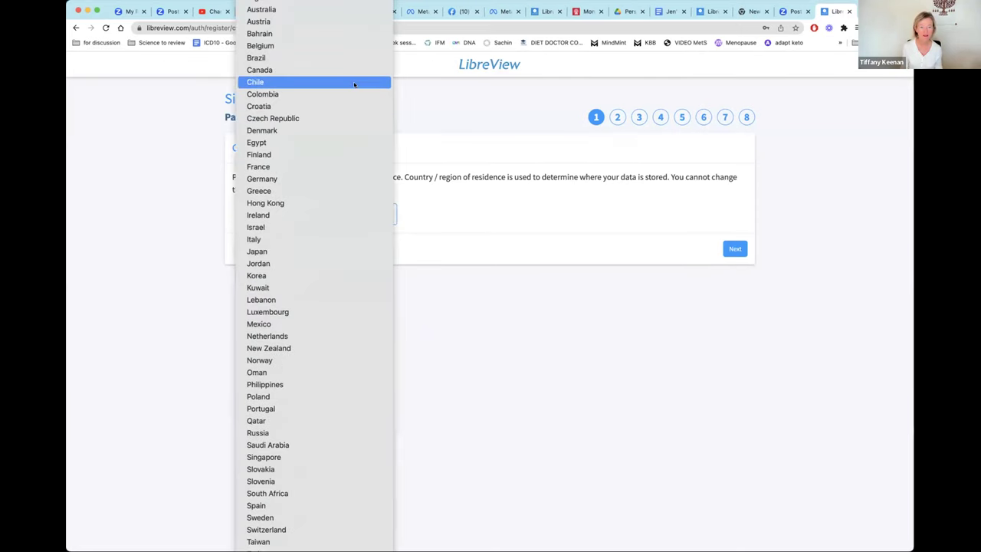
{"action": "left_click", "coordinate": [452, 230]}
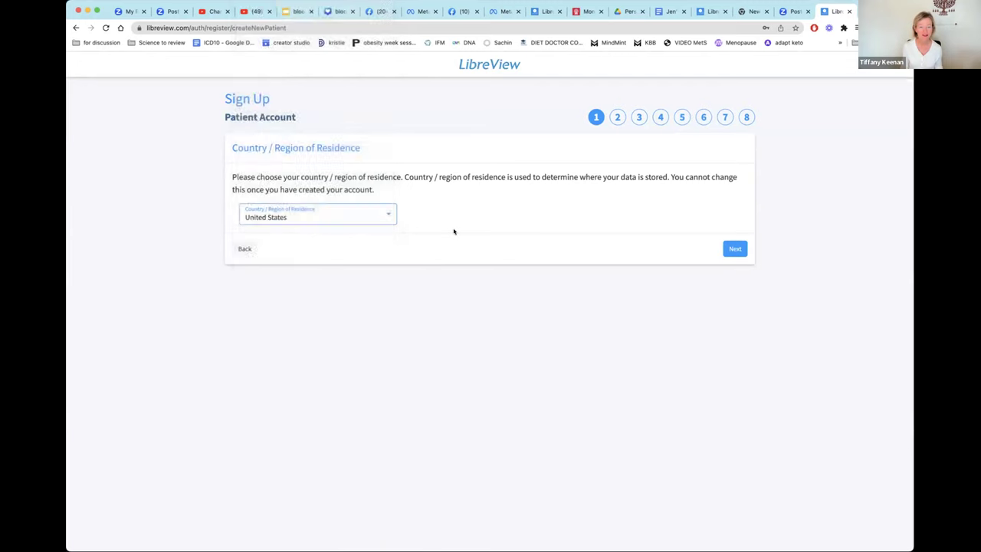
{"action": "left_click", "coordinate": [383, 216]}
{"action": "left_click", "coordinate": [383, 216]}
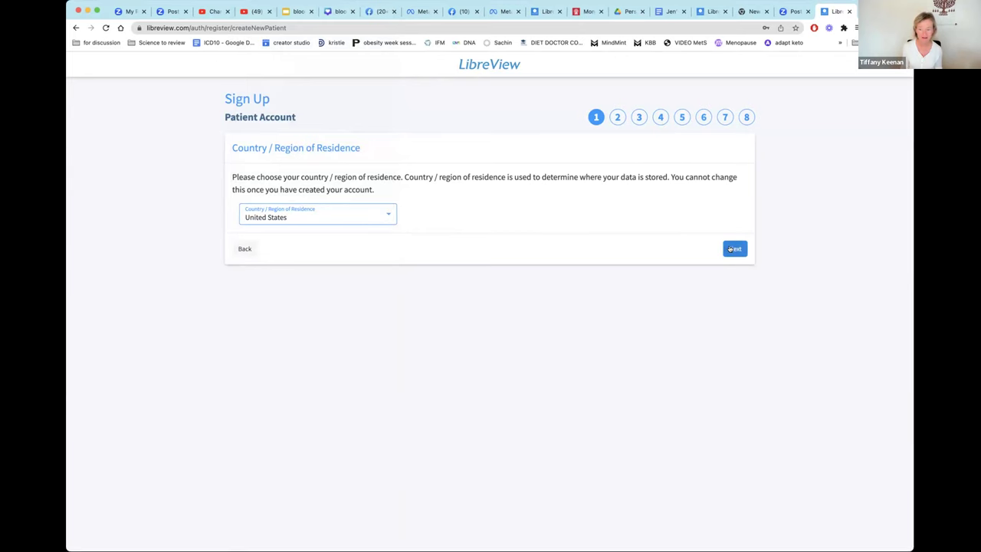
{"action": "left_click", "coordinate": [732, 249]}
Accept and confirm both the Terms of Use and the Privacy Notice.
{"action": "scroll", "coordinate": [711, 289], "scroll_direction": "down", "scroll_amount": 3}
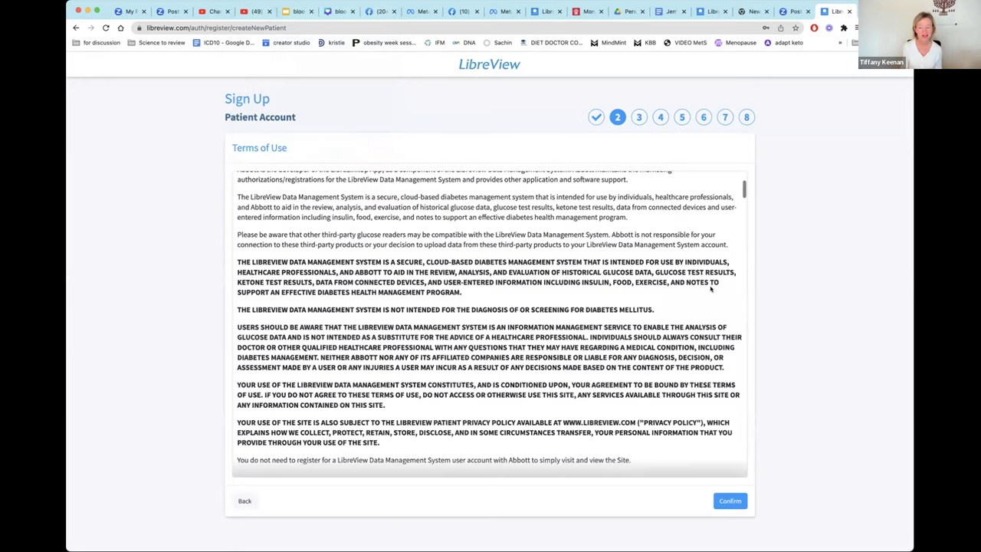
{"action": "scroll", "coordinate": [711, 288], "scroll_direction": "down", "scroll_amount": 20}
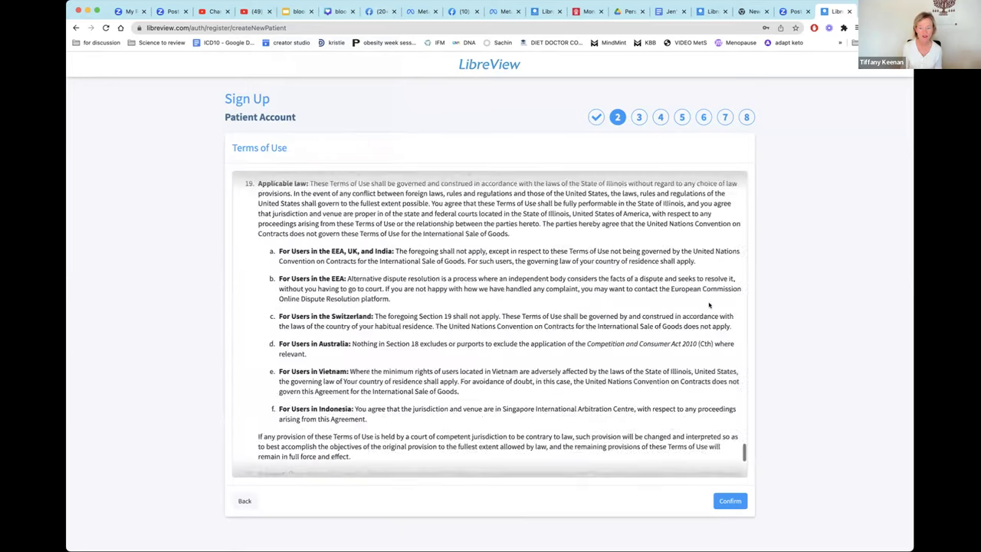
{"action": "scroll", "coordinate": [709, 306], "scroll_direction": "down", "scroll_amount": 5}
{"action": "left_click", "coordinate": [730, 500]}
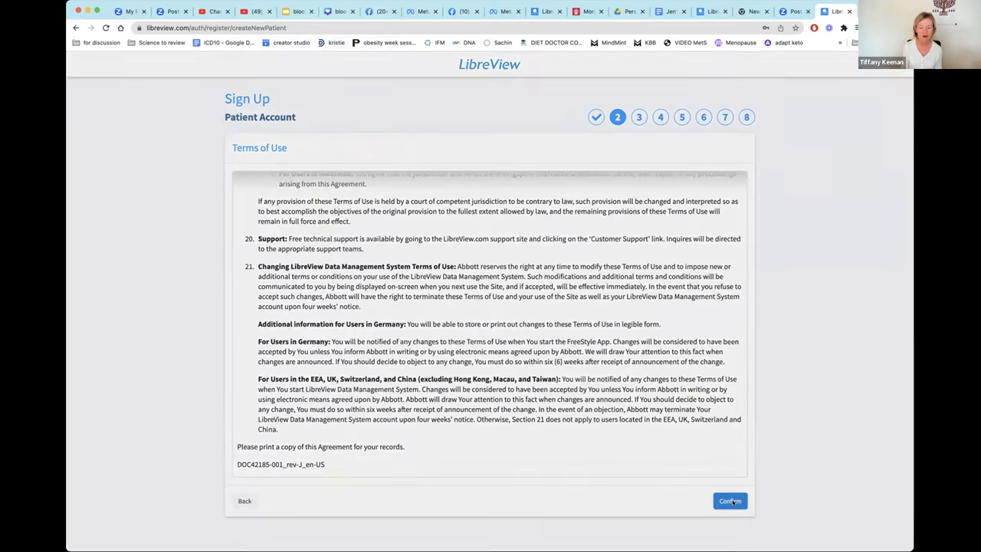
{"action": "left_click", "coordinate": [604, 325]}
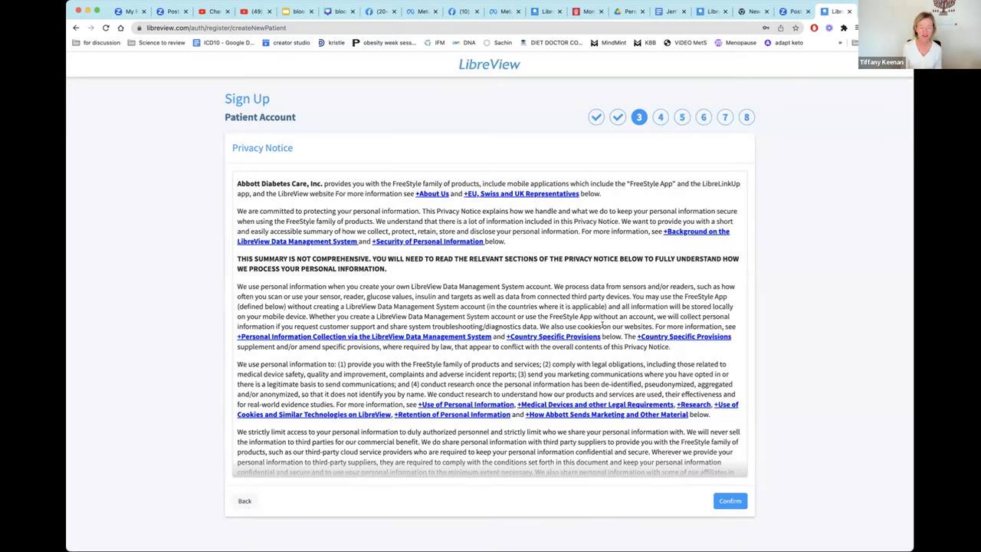
{"action": "scroll", "coordinate": [603, 323], "scroll_direction": "down", "scroll_amount": 20}
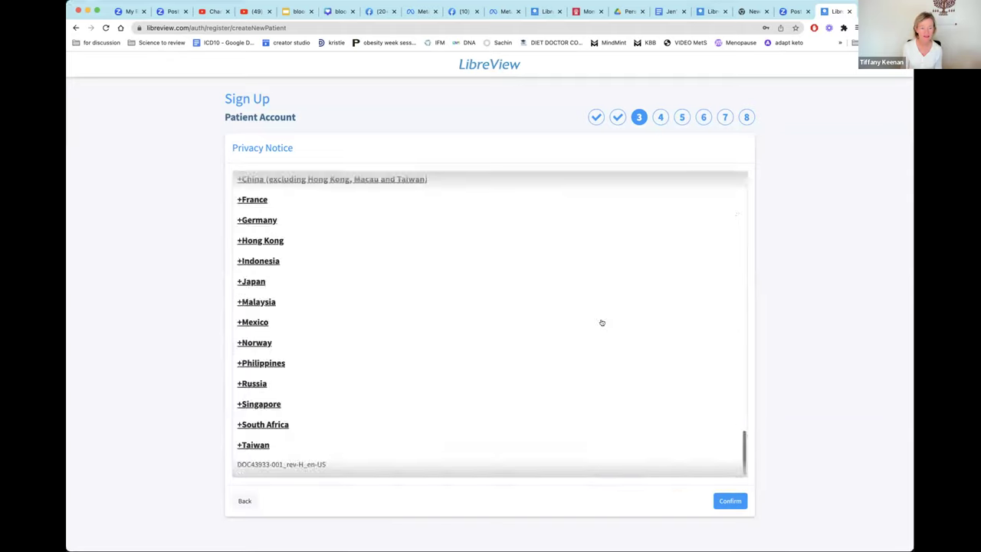
{"action": "left_click", "coordinate": [728, 501]}
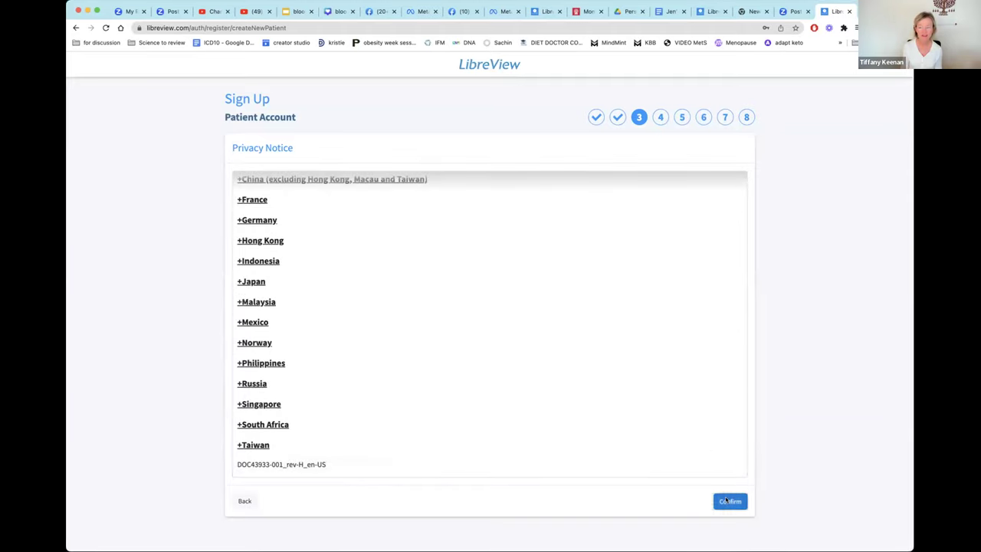
{"action": "left_click", "coordinate": [609, 331]}
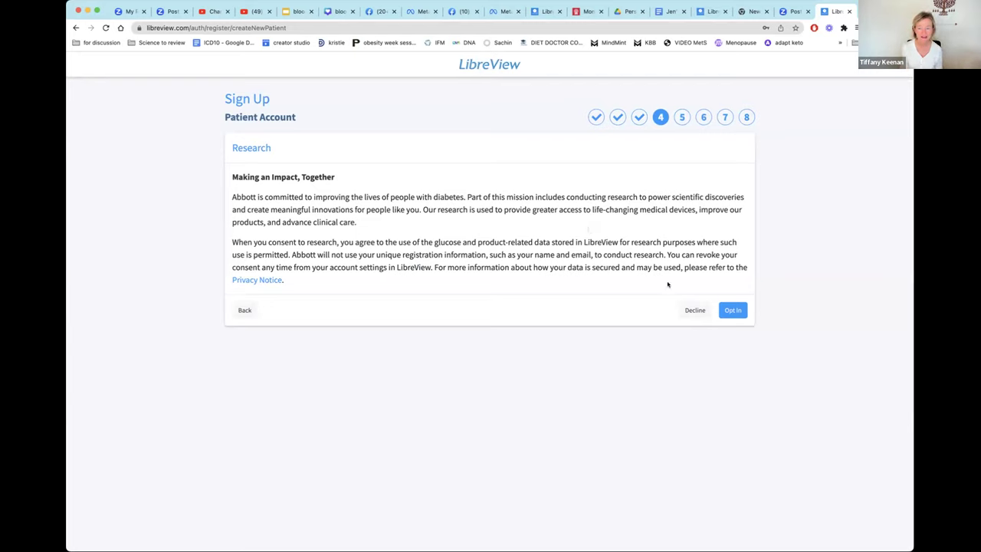
Opt in to research and enter the patient's first and last name.
{"action": "left_click", "coordinate": [732, 311]}
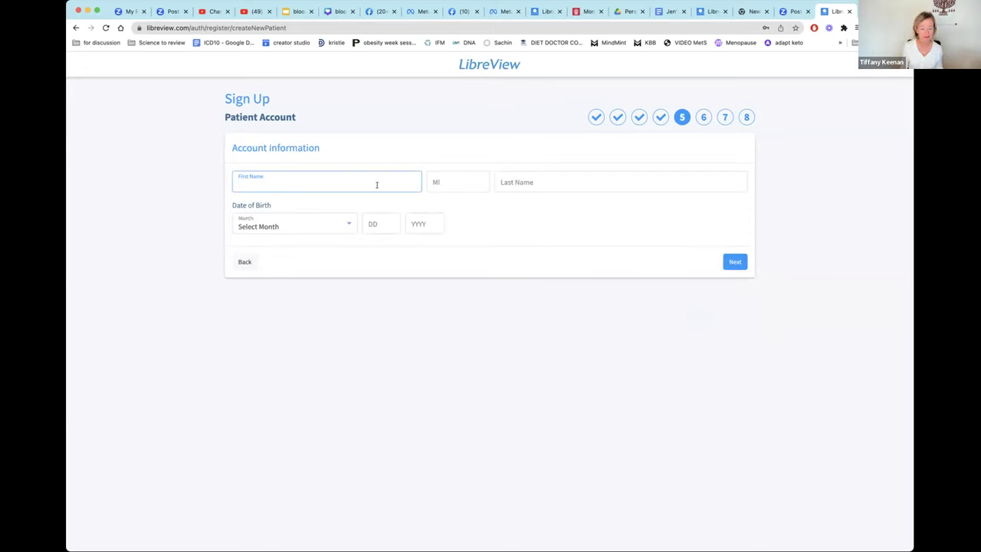
{"action": "left_click", "coordinate": [376, 185]}
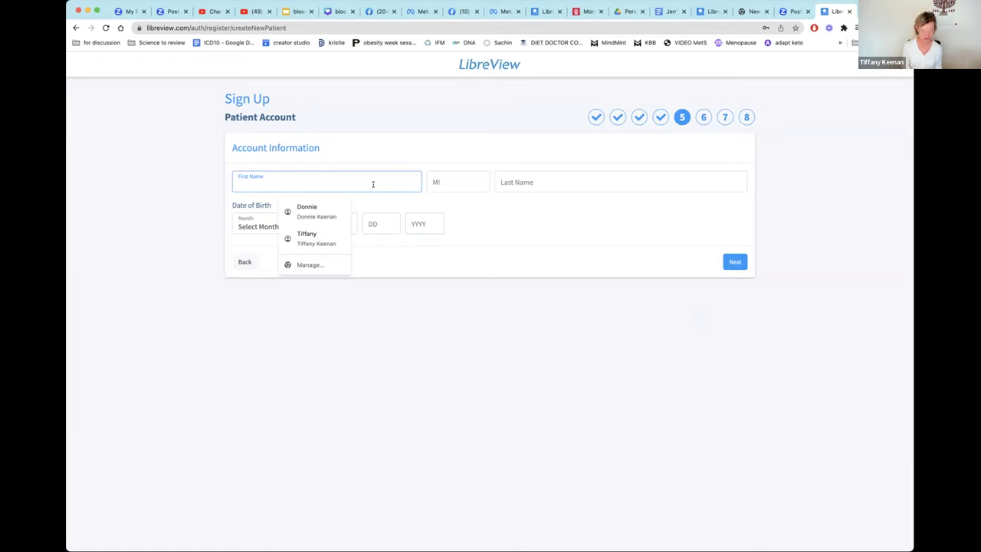
{"action": "key", "text": "Tab"}
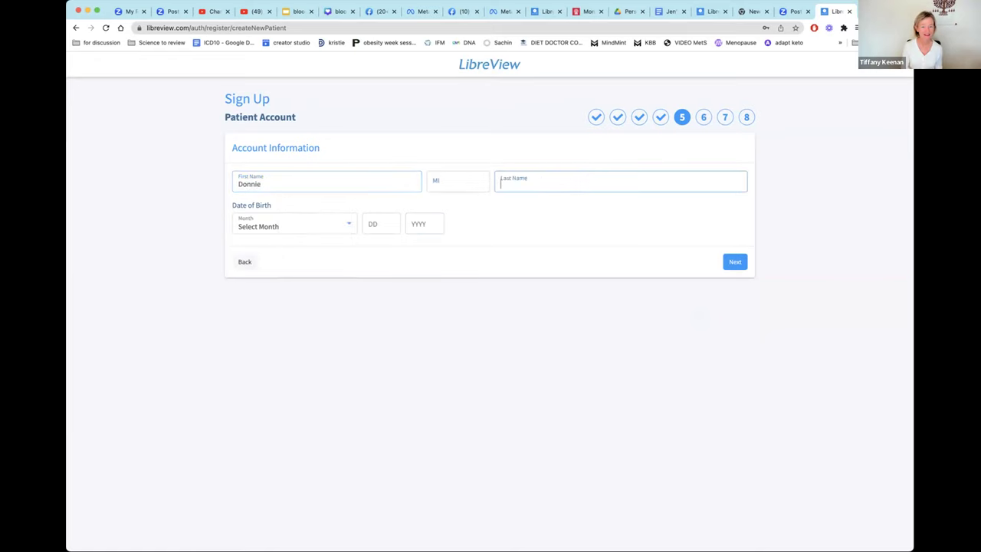
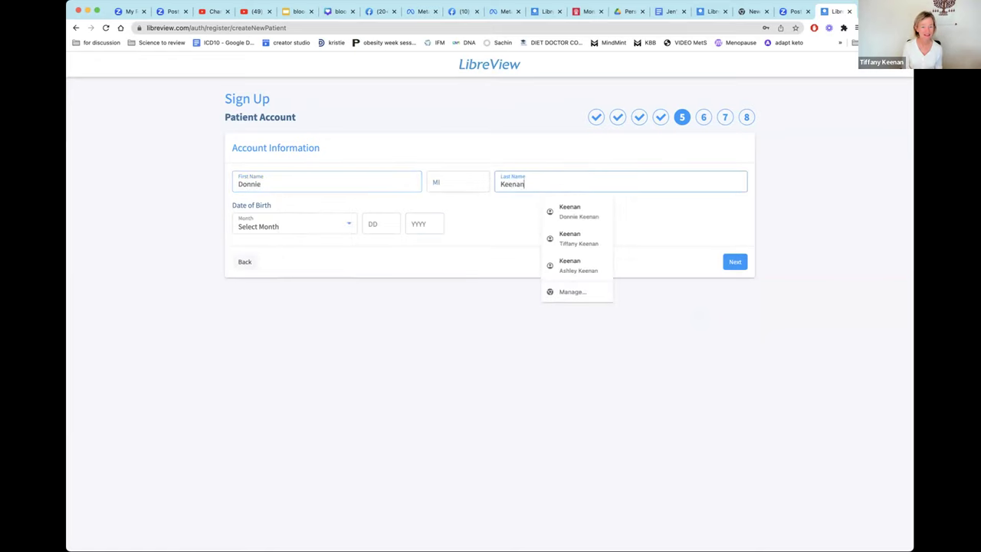
Set the birth date to January 1, 1971 and continue to Login Information.
{"action": "key", "text": "Tab"}
{"action": "left_click", "coordinate": [309, 228]}
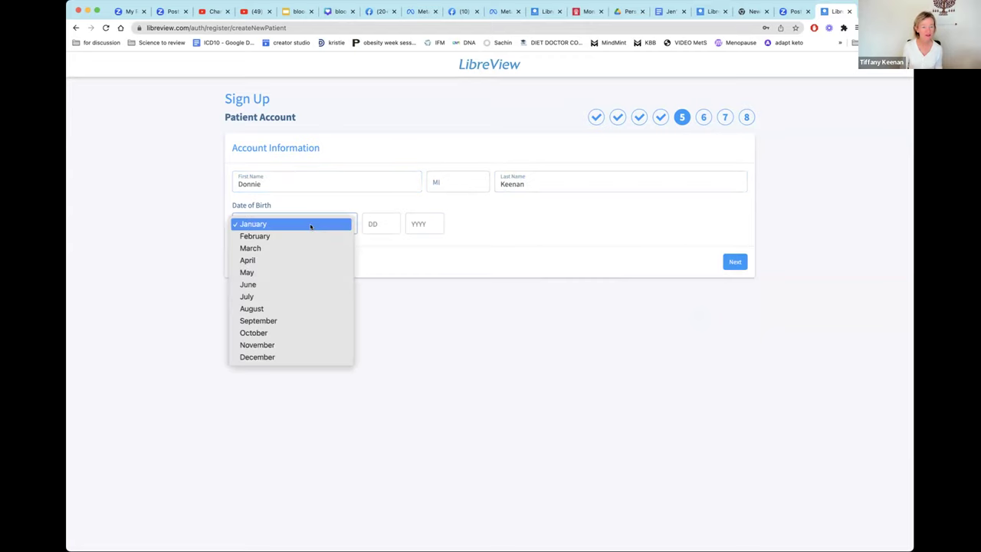
{"action": "left_click", "coordinate": [310, 226]}
{"action": "left_click", "coordinate": [370, 224]}
{"action": "type", "text": "1"}
{"action": "left_click", "coordinate": [414, 223]}
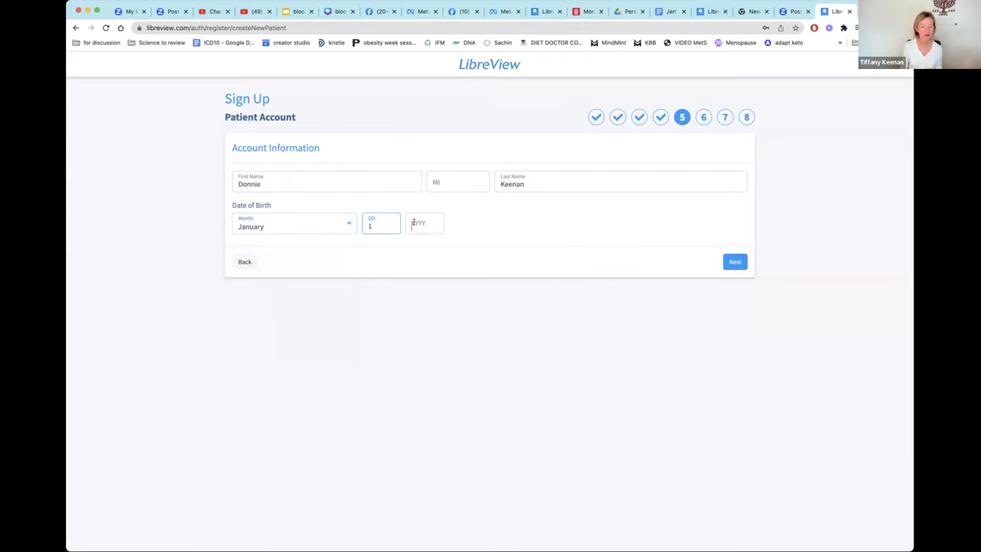
{"action": "type", "text": "1971"}
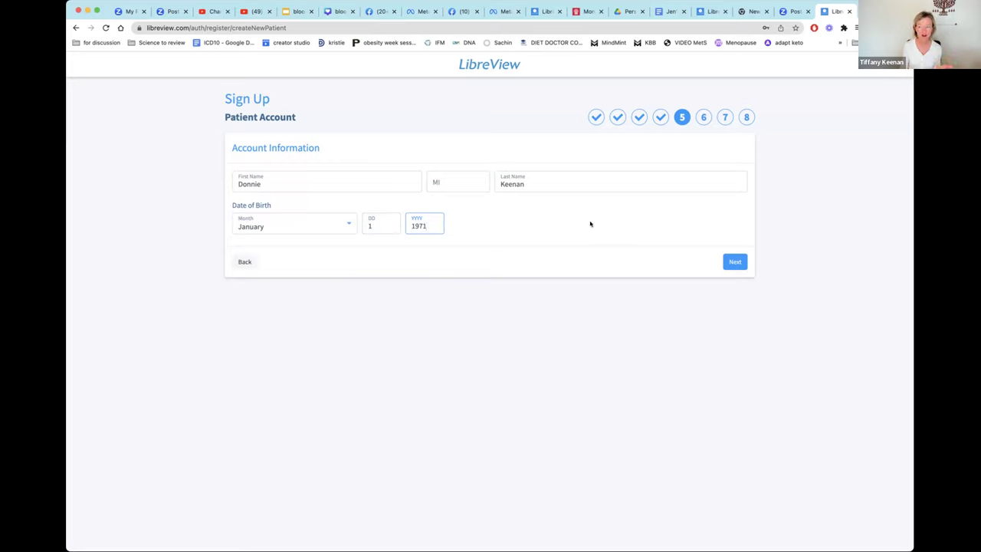
{"action": "left_click", "coordinate": [731, 263]}
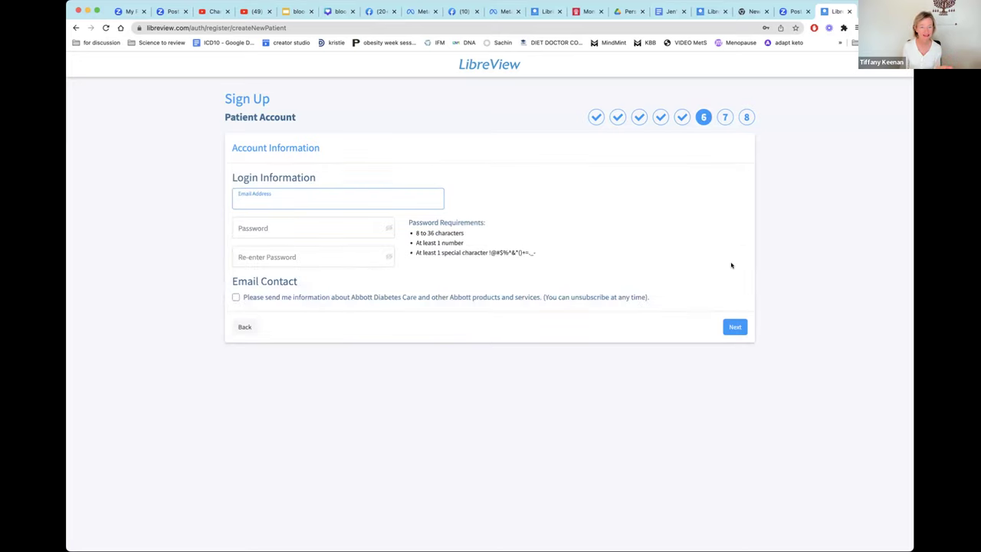
Fill in the saved account e-mail address and type the account password.
{"action": "left_click", "coordinate": [376, 200]}
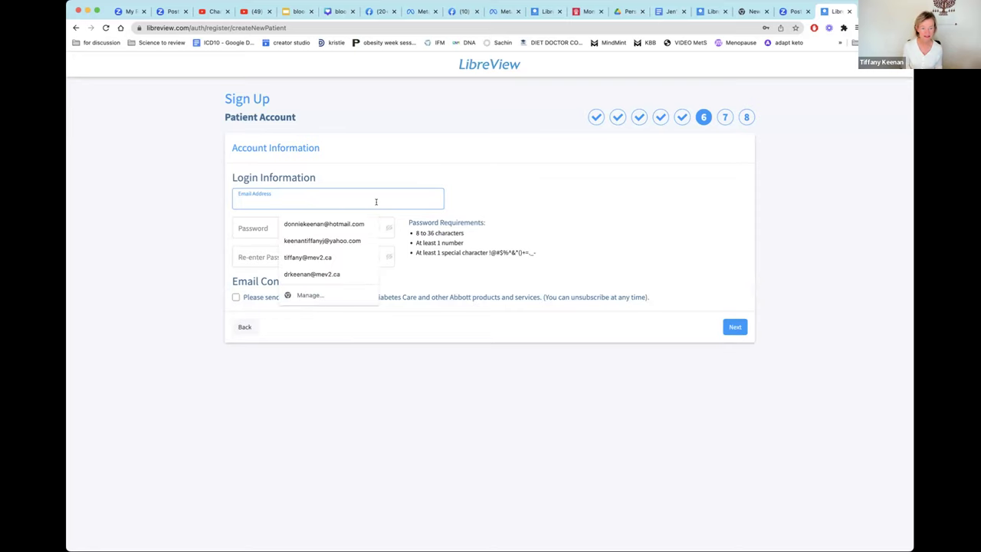
{"action": "left_click", "coordinate": [357, 221]}
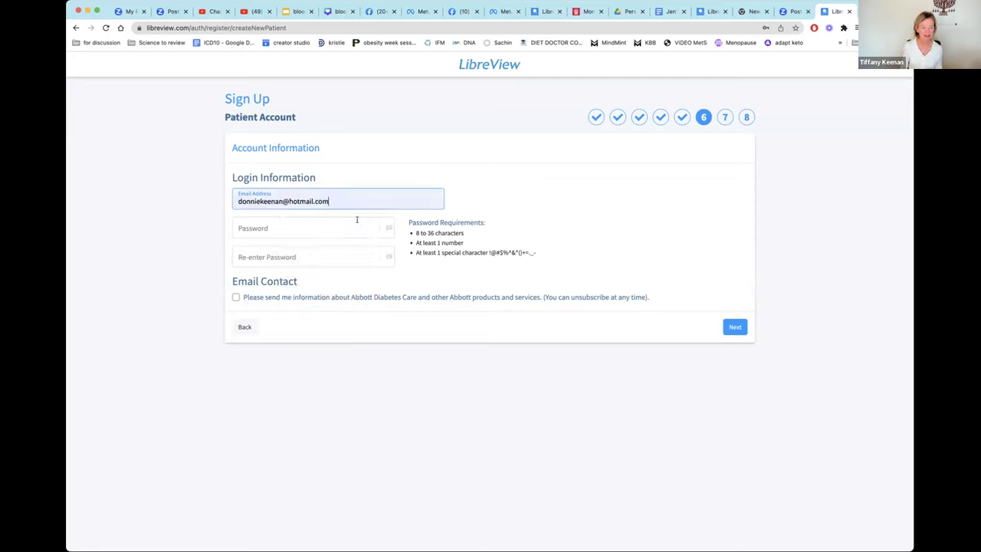
{"action": "left_click", "coordinate": [316, 227]}
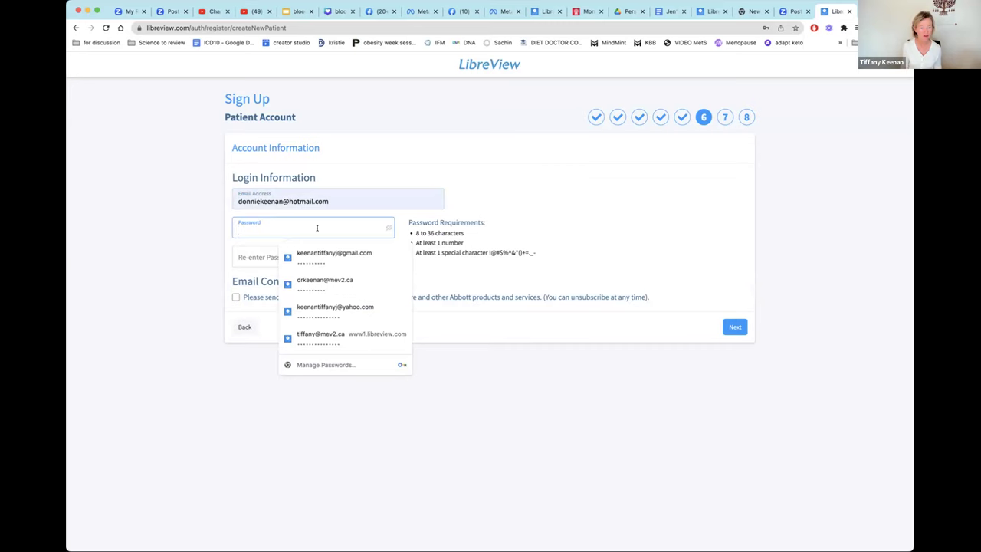
{"action": "type", "text": "••••••••••••"}
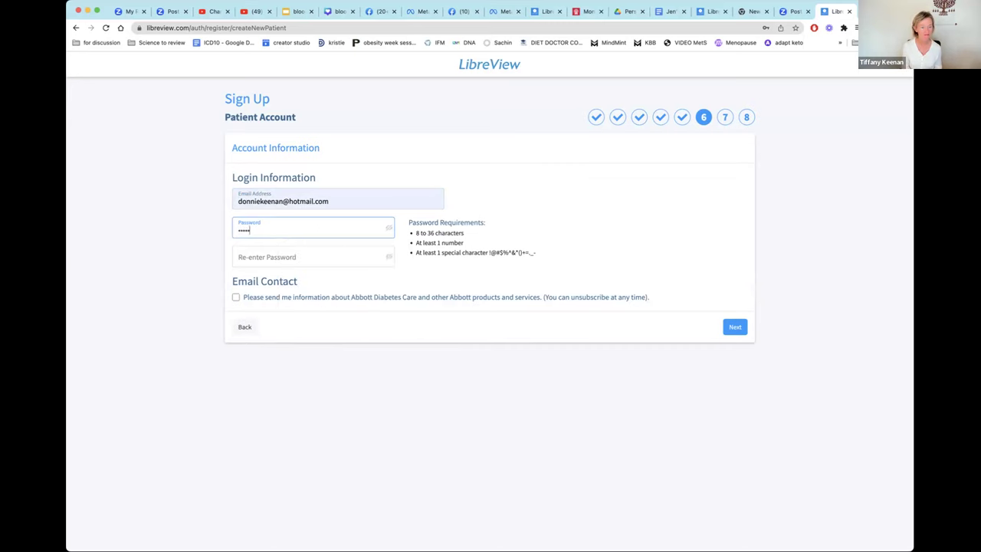
{"action": "type", "text": "••"}
Re-enter the password to confirm it and submit the login details.
{"action": "left_click", "coordinate": [291, 256]}
{"action": "type", "text": "•"}
{"action": "type", "text": "••••••"}
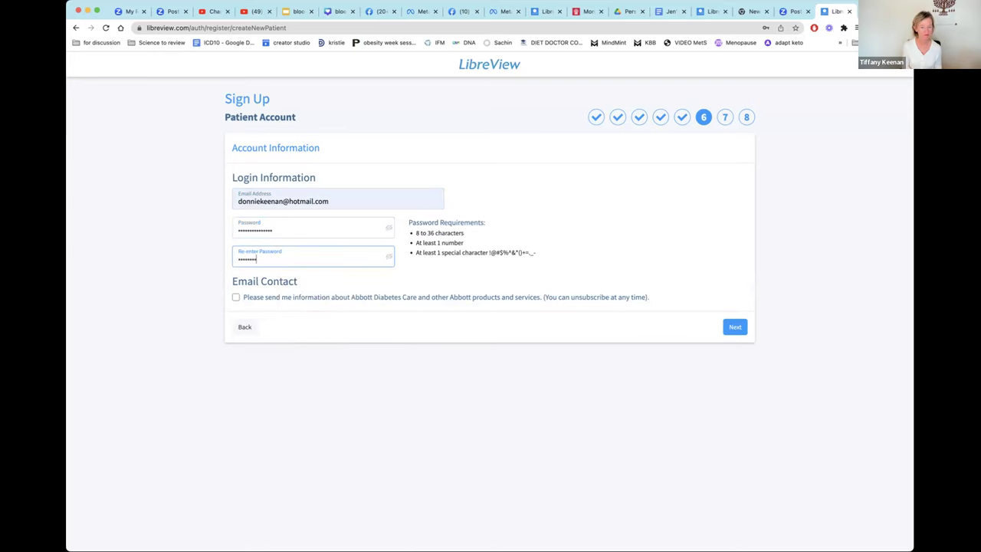
{"action": "key", "text": "BackSpace"}
{"action": "key", "text": "BackSpace"}
{"action": "key", "text": "BackSpace"}
{"action": "key", "text": "BackSpace"}
{"action": "key", "text": "BackSpace"}
{"action": "key", "text": "BackSpace"}
{"action": "key", "text": "BackSpace"}
{"action": "type", "text": "•••••••••••••••"}
{"action": "left_click", "coordinate": [735, 326]}
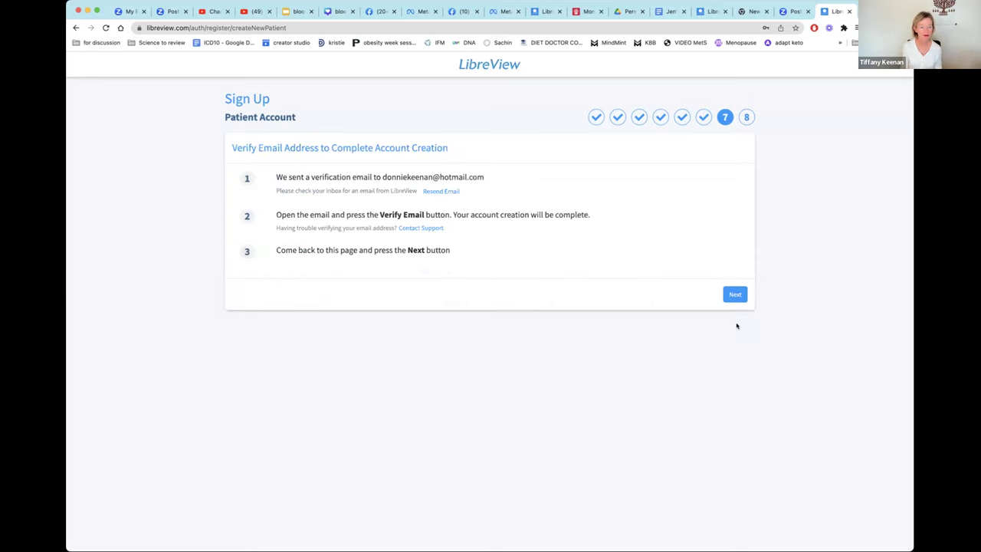